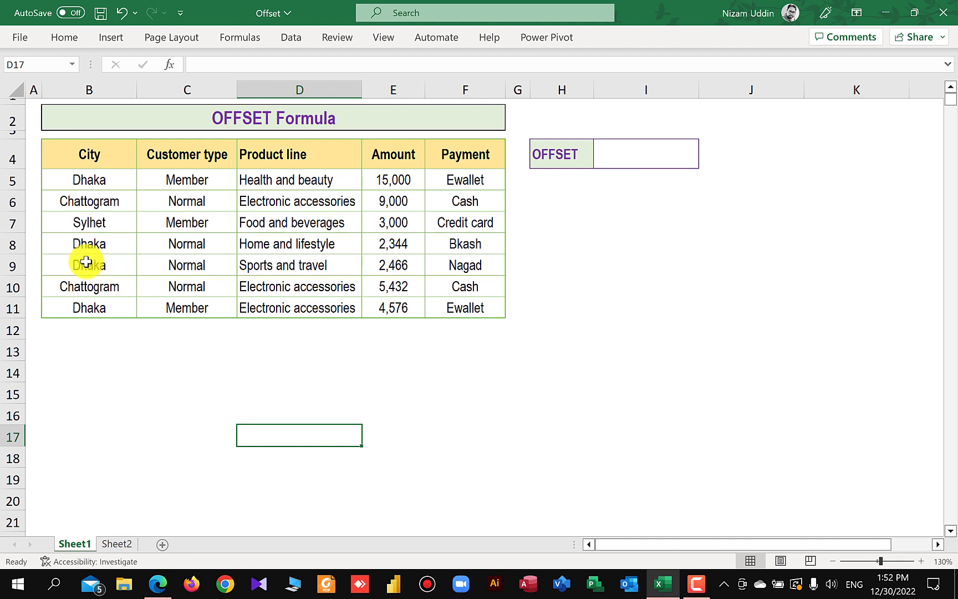
- Fill the fourth data row (B8:F8) and the whole Amount column (E4:E11) with yellow
left_click_drag(51, 247, 465, 244)
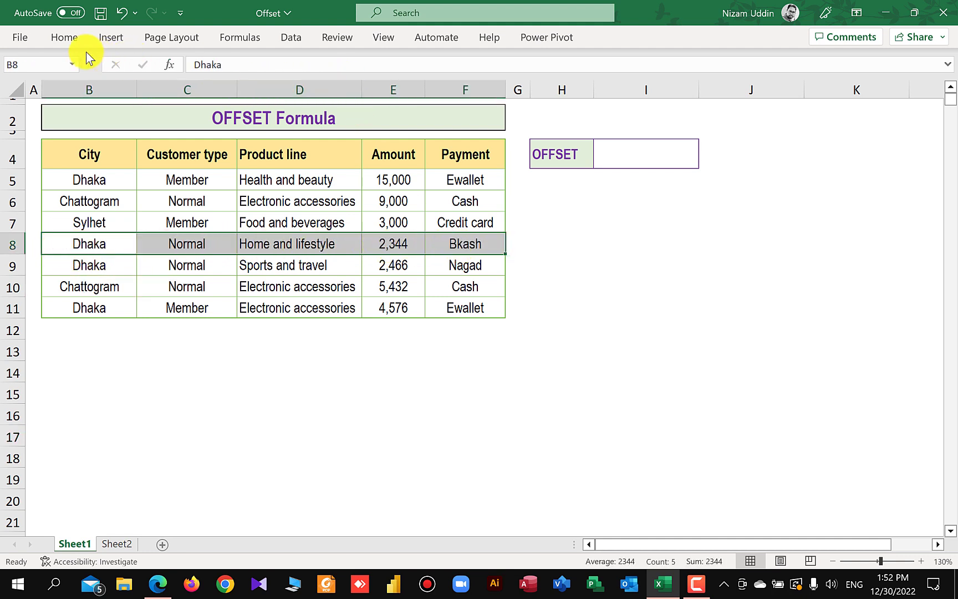
left_click(64, 38)
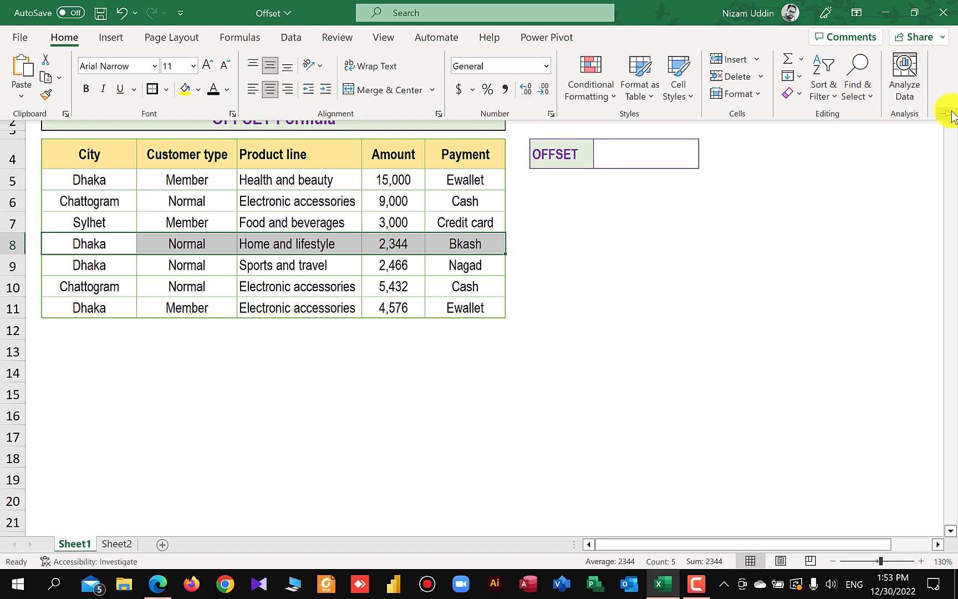
left_click(948, 113)
left_click(185, 89)
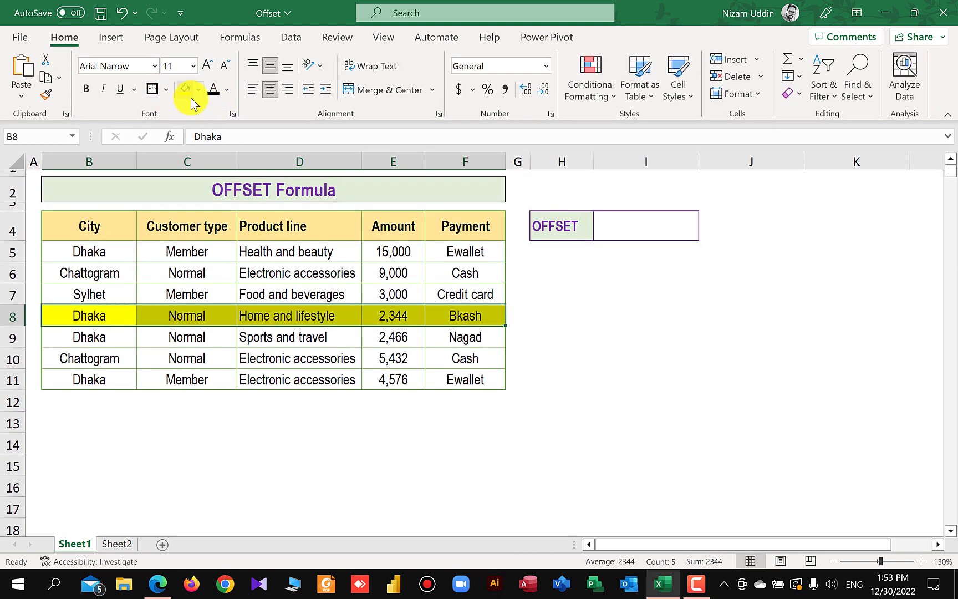
left_click_drag(401, 232, 396, 380)
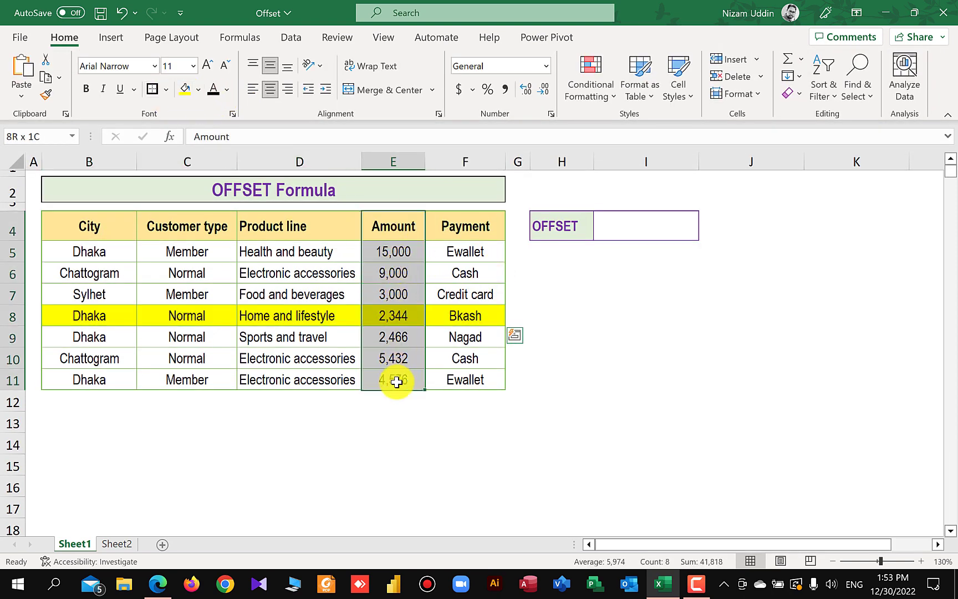
left_click(185, 93)
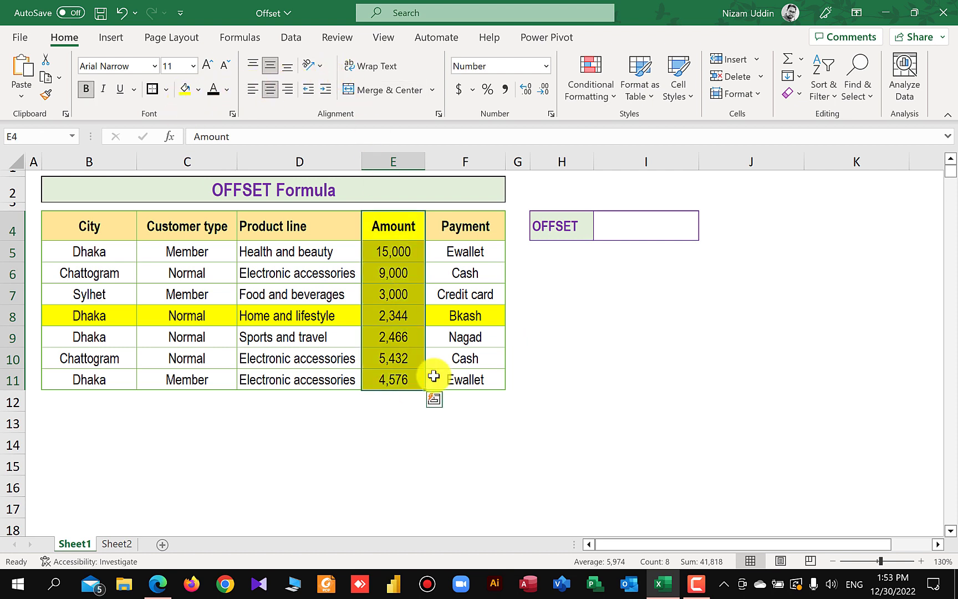
left_click(534, 420)
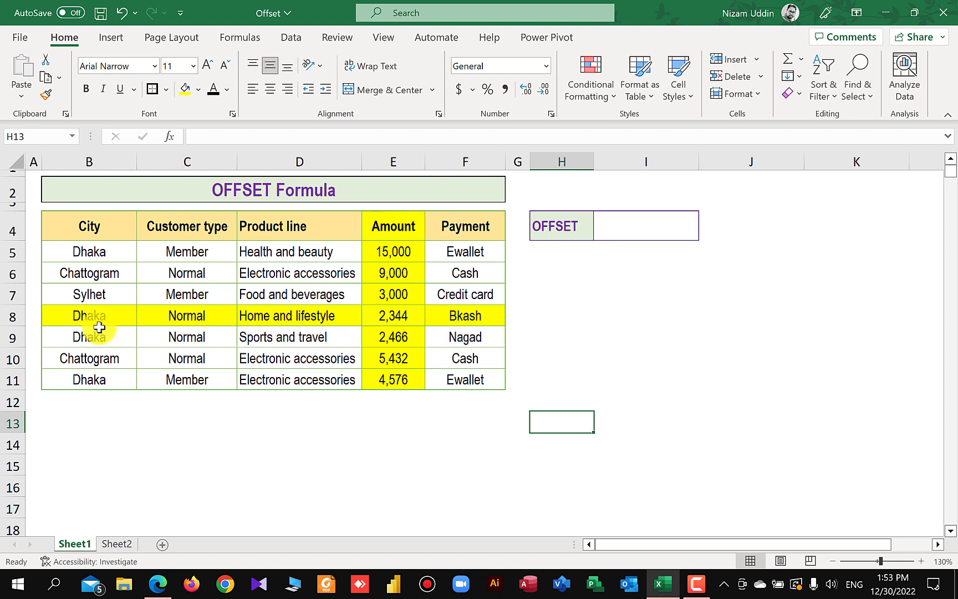
left_click(395, 321)
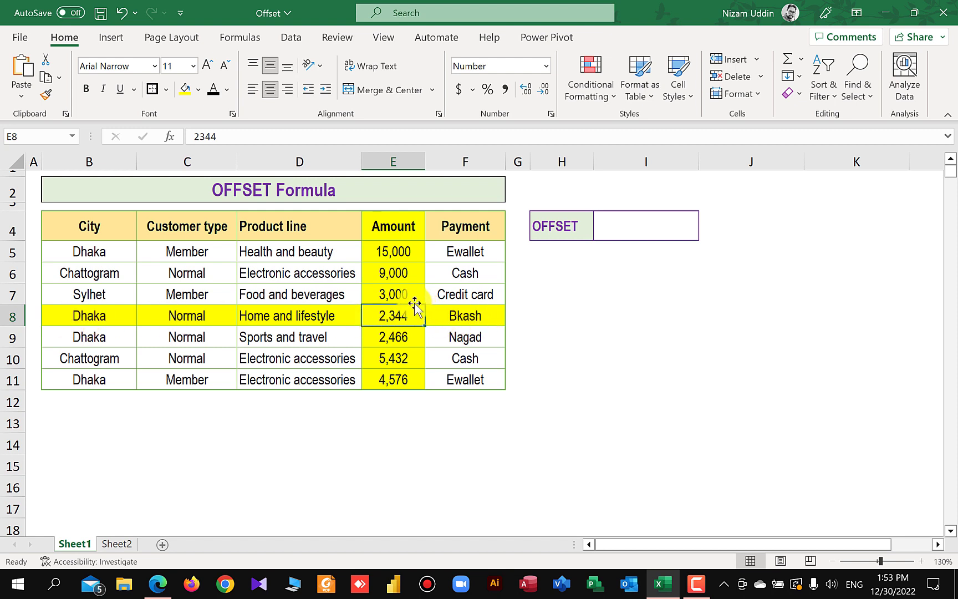
left_click(549, 322)
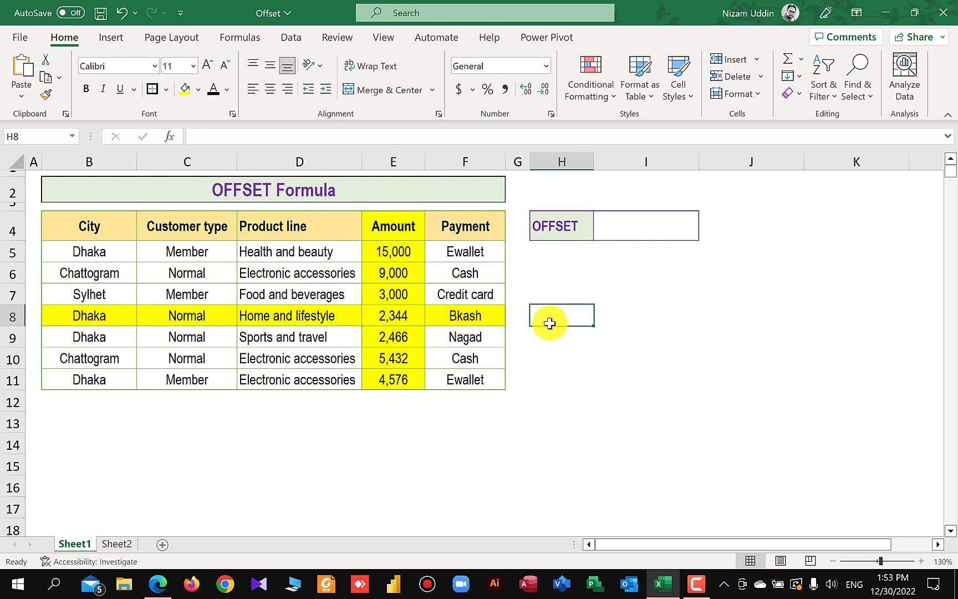
left_click(401, 318)
left_click(617, 231)
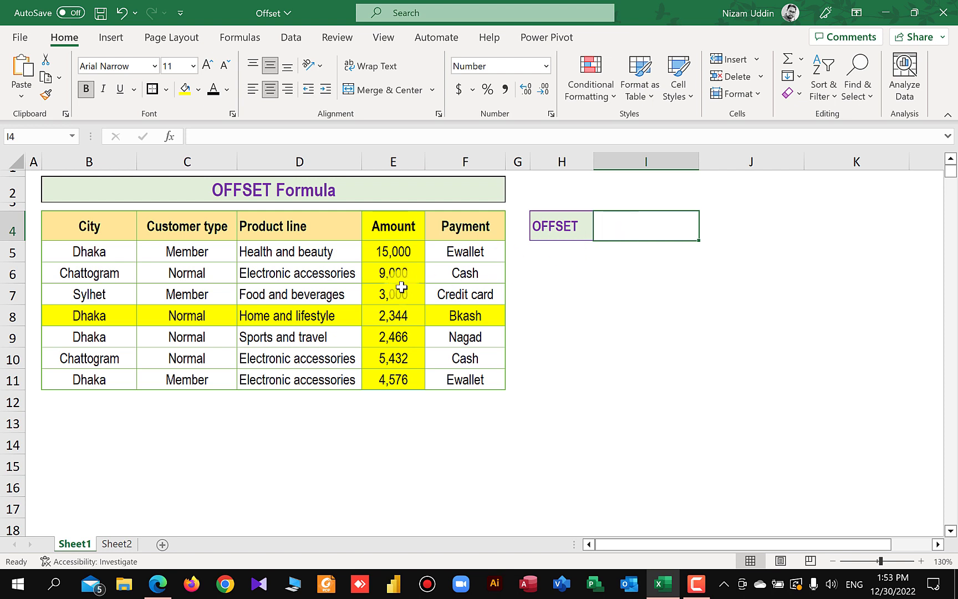
left_click(390, 315)
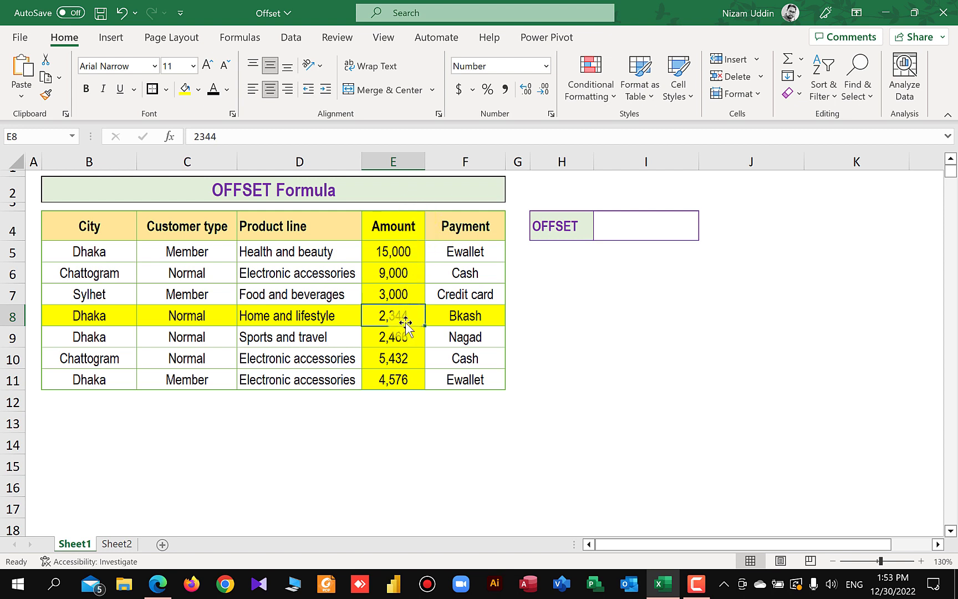
- Enter the formula =OFFSET(B4,4,4) in cell I4, using the City header as the reference
left_click(611, 230)
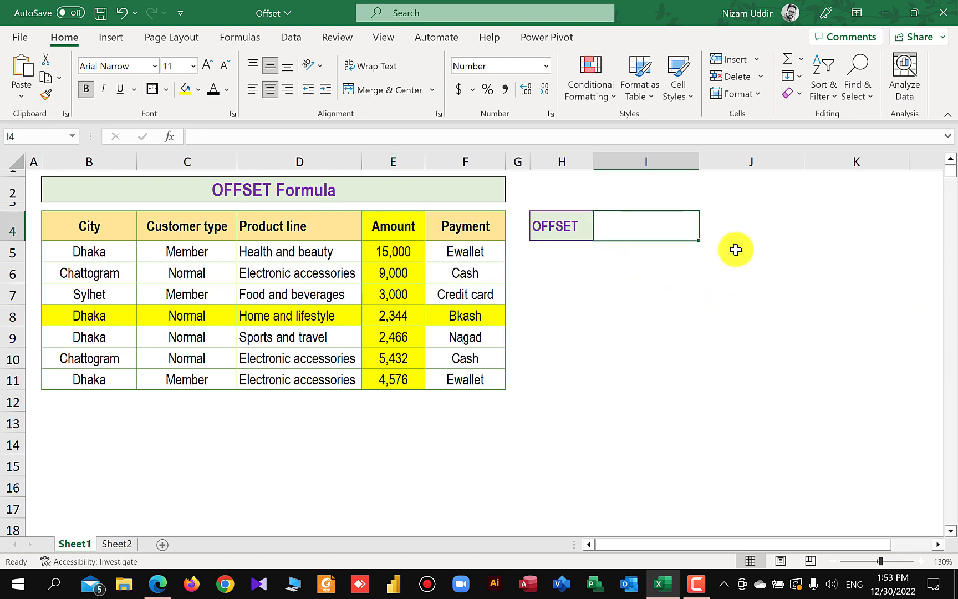
type("=")
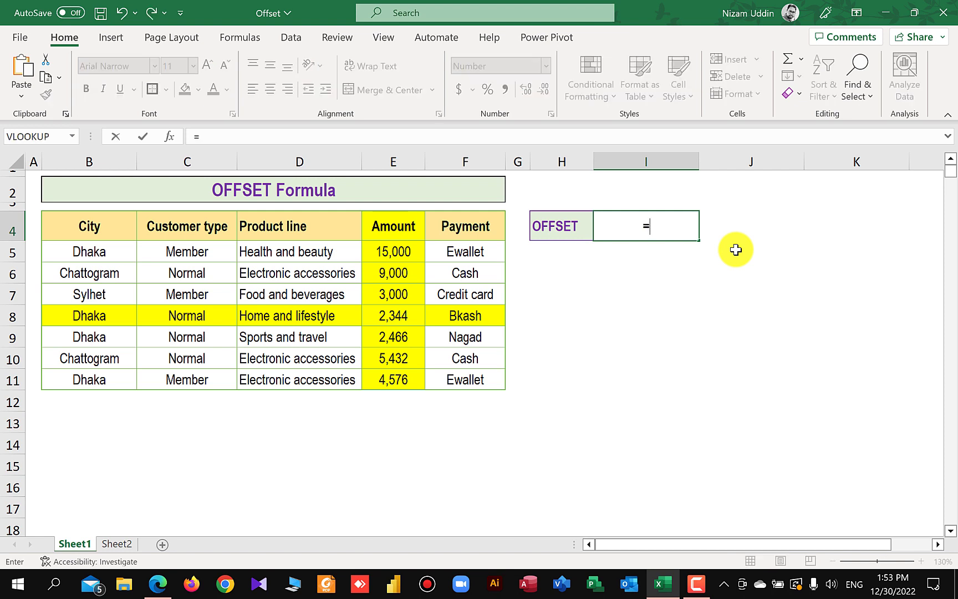
type("off")
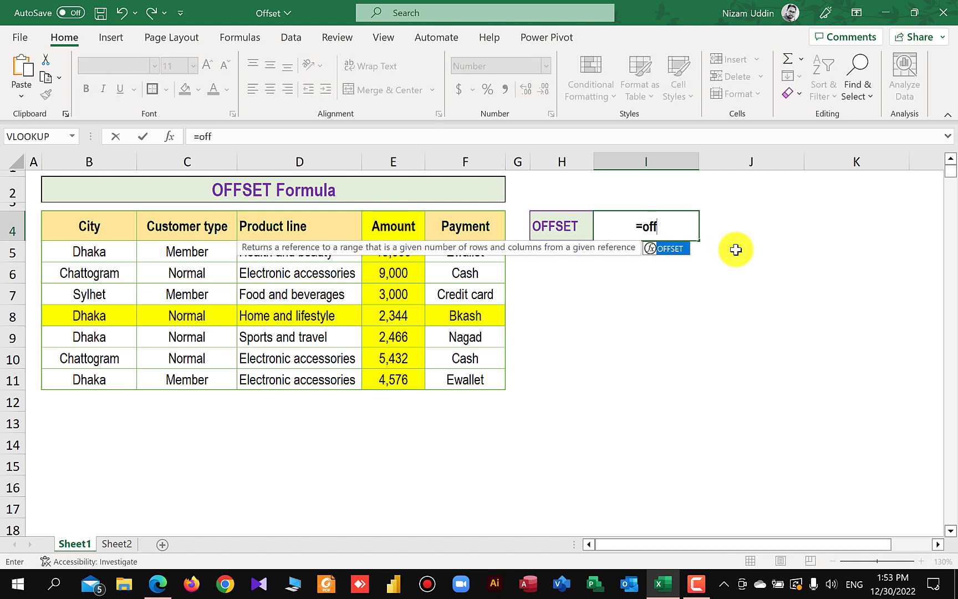
double_click(672, 249)
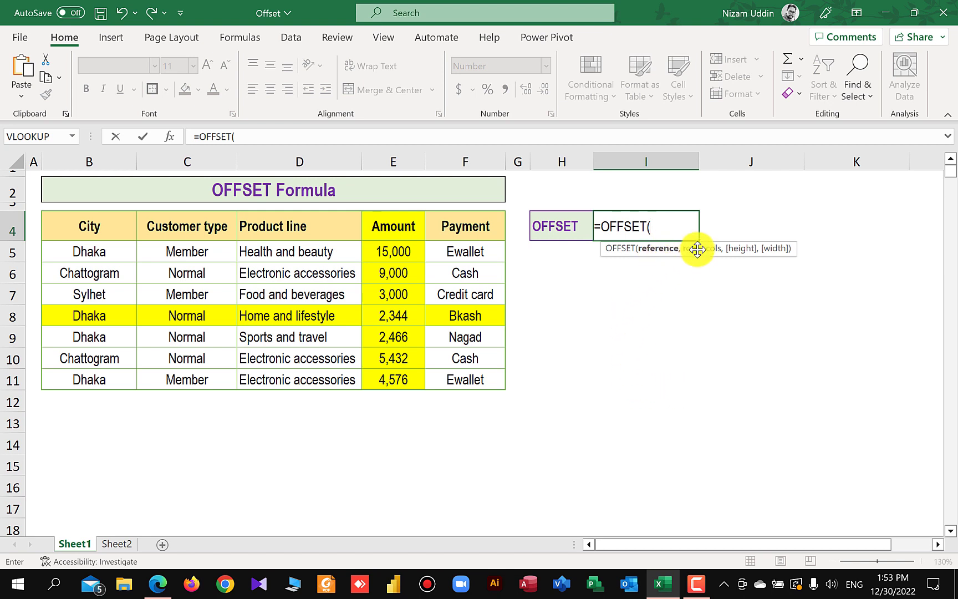
left_click_drag(697, 249, 669, 317)
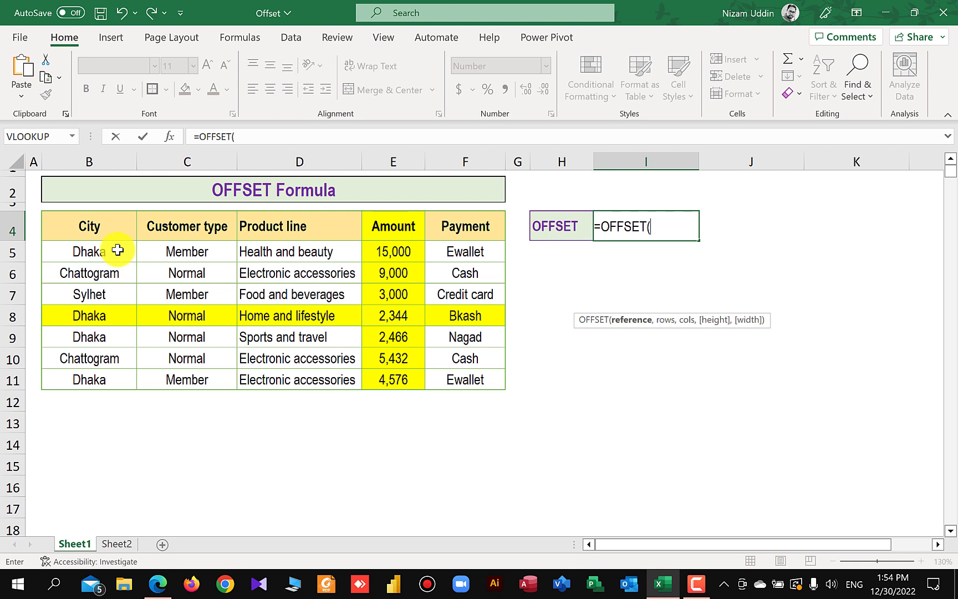
left_click(82, 228)
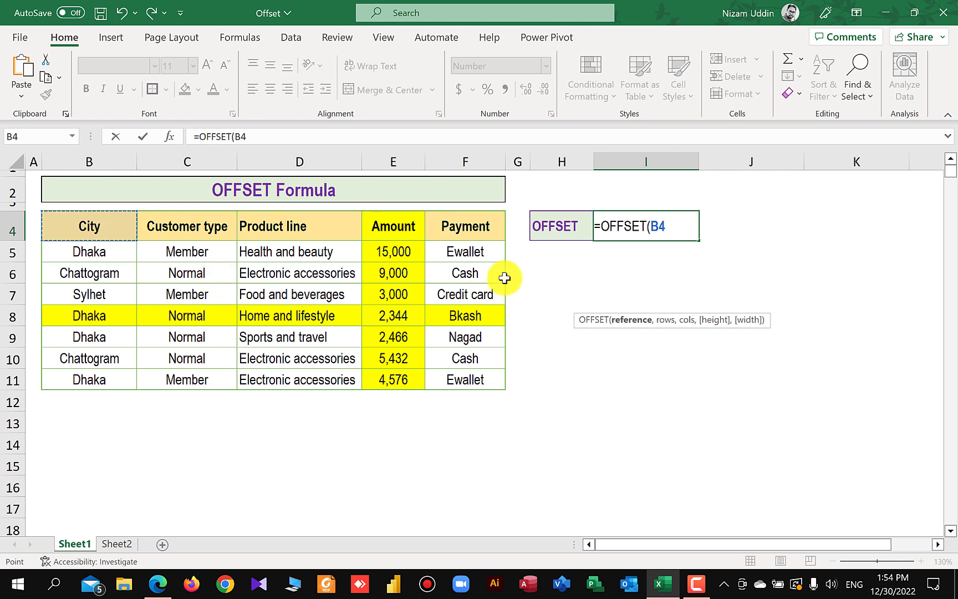
type(",4")
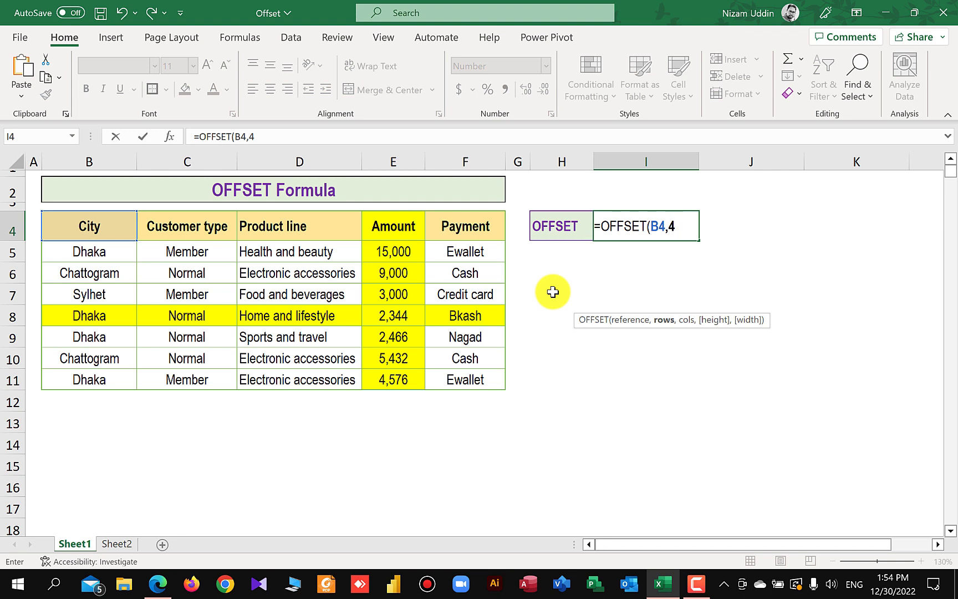
type(",4")
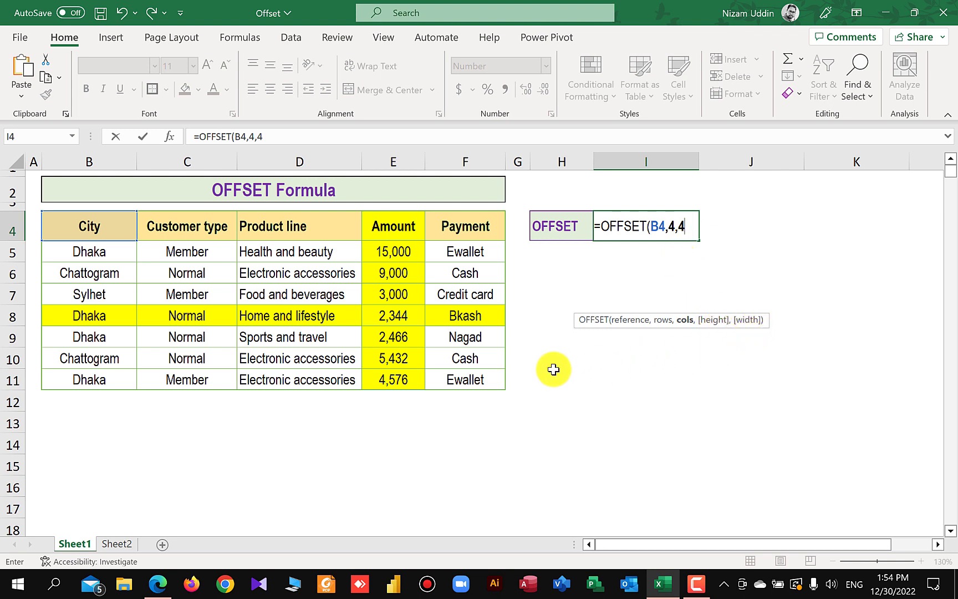
type(")")
key("Return")
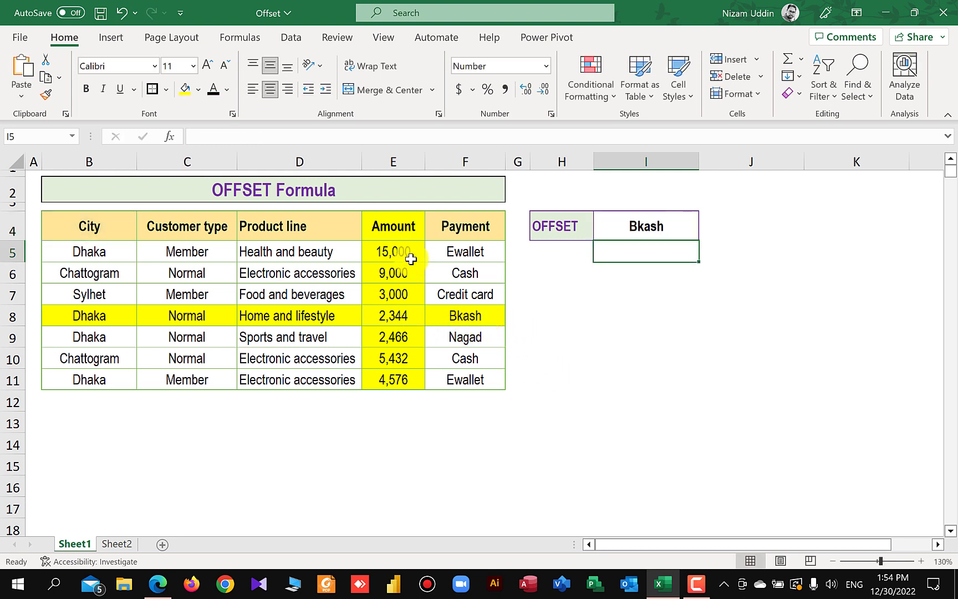
- Change the column offset in cell I4's formula to 3 so it reads =OFFSET(B4,4,3)
left_click(395, 320)
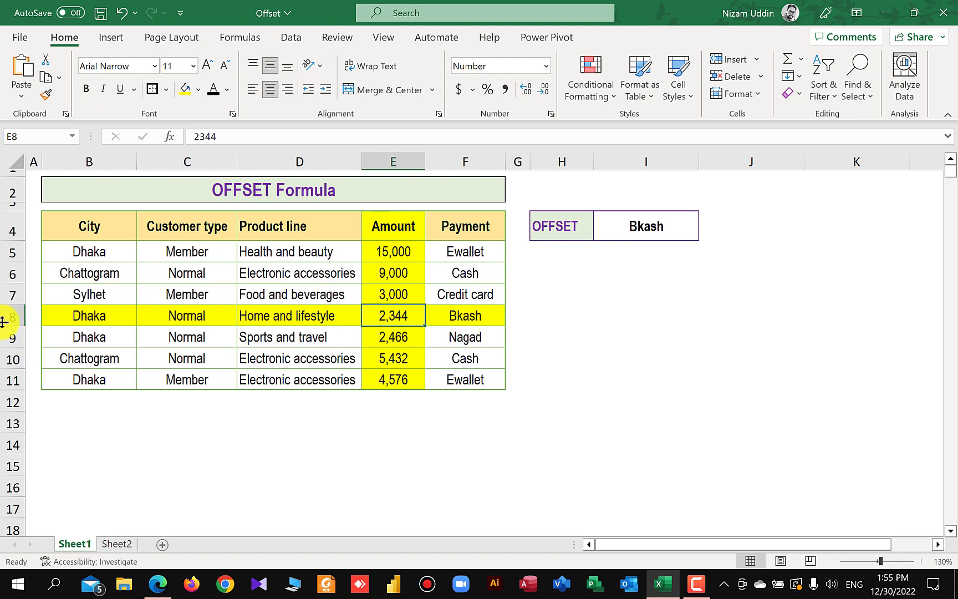
left_click(633, 226)
double_click(633, 226)
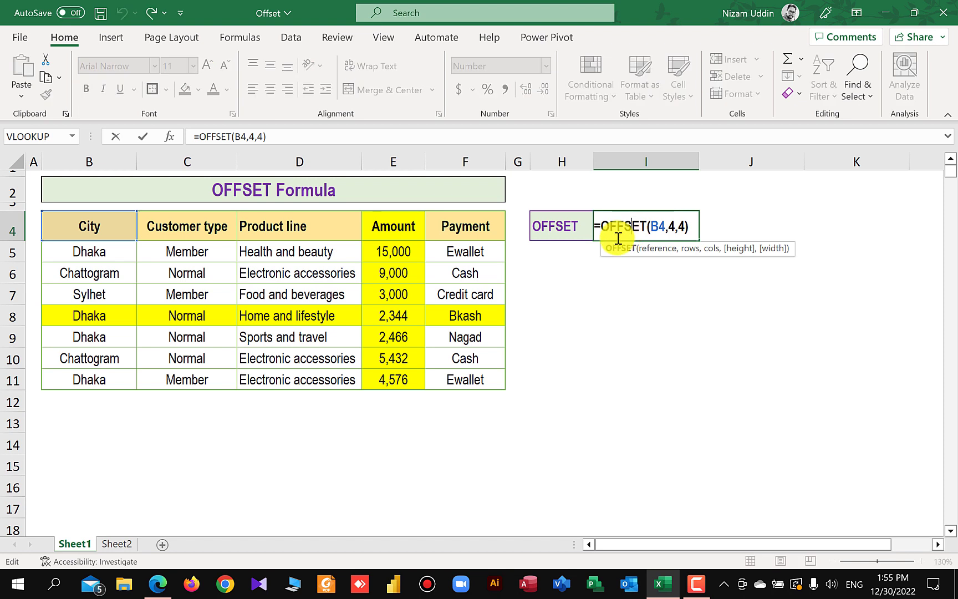
left_click(664, 227)
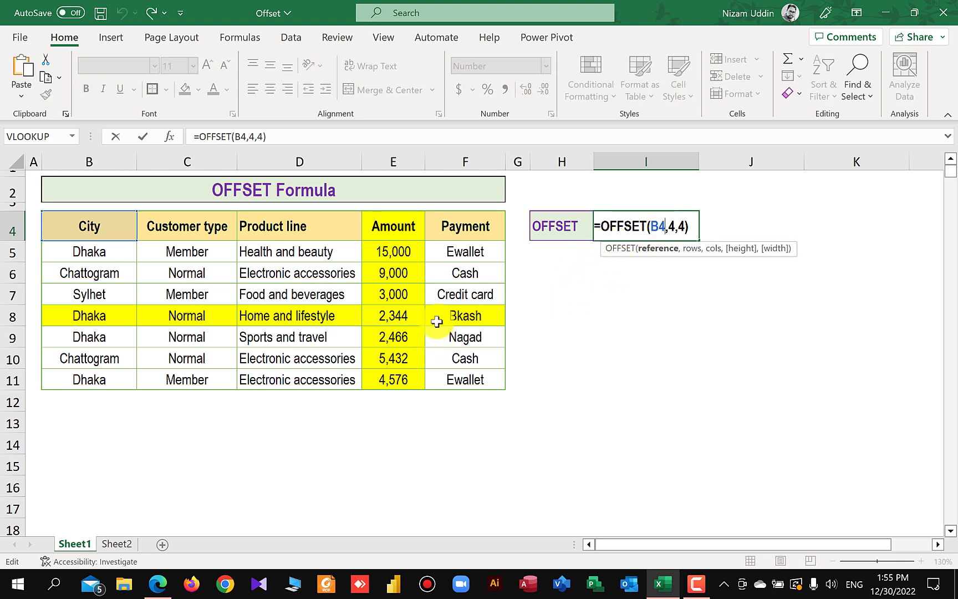
left_click(672, 225)
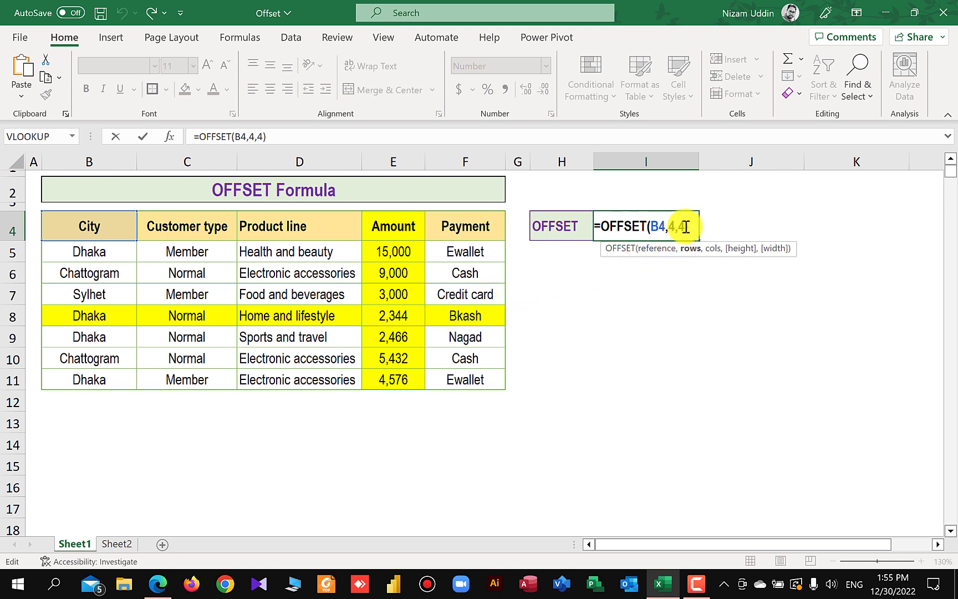
double_click(671, 226)
key("BackSpace")
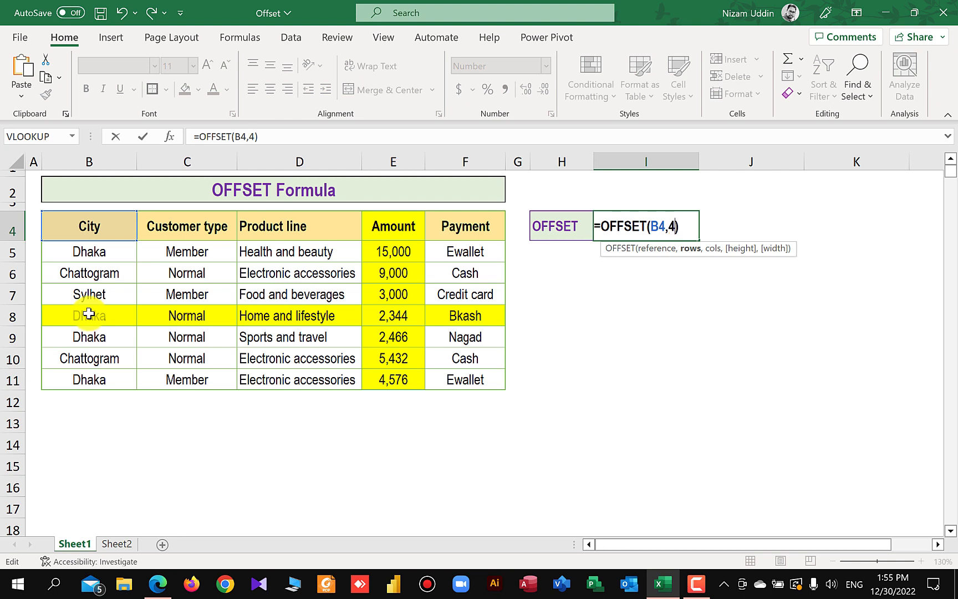
type(",3")
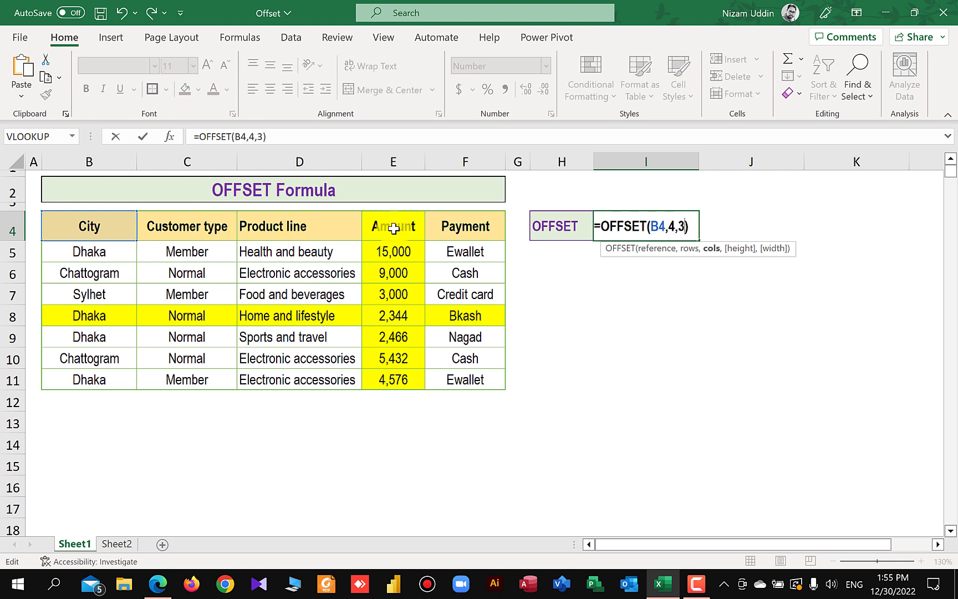
key("Return")
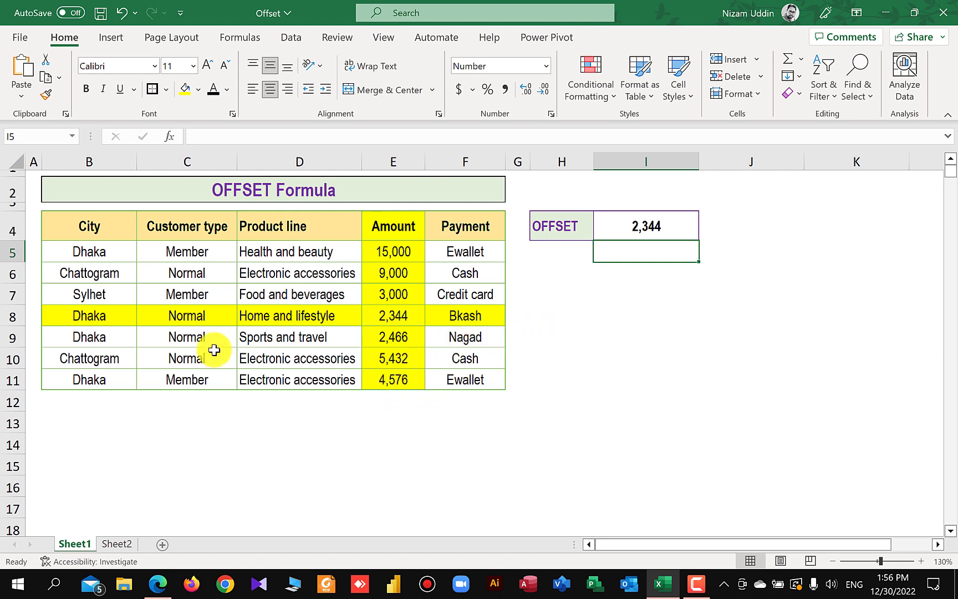
- Start a new OFFSET formula in I4 with the City header B4 as reference, 4 rows and 3 columns
left_click(399, 317)
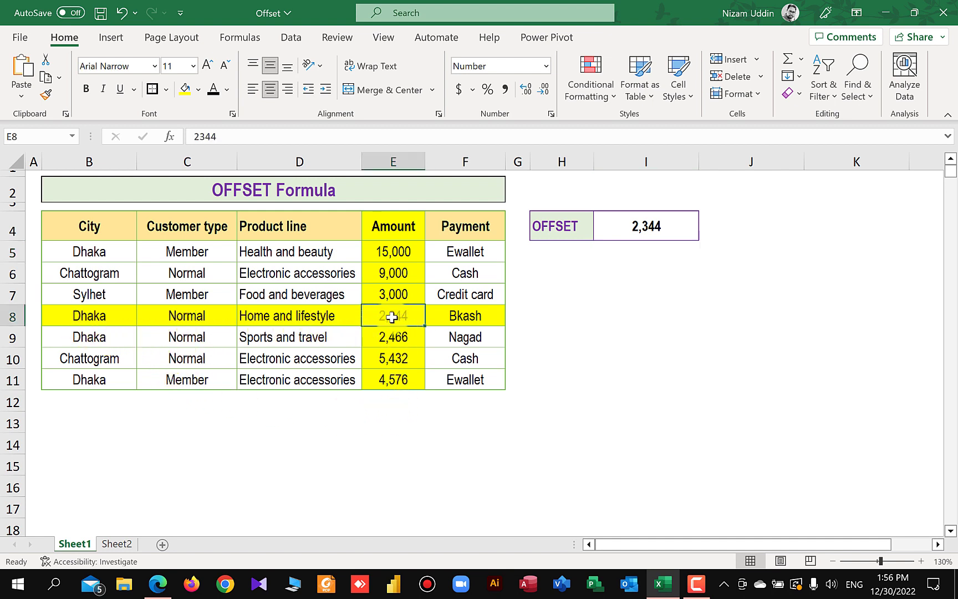
left_click_drag(392, 317, 386, 378)
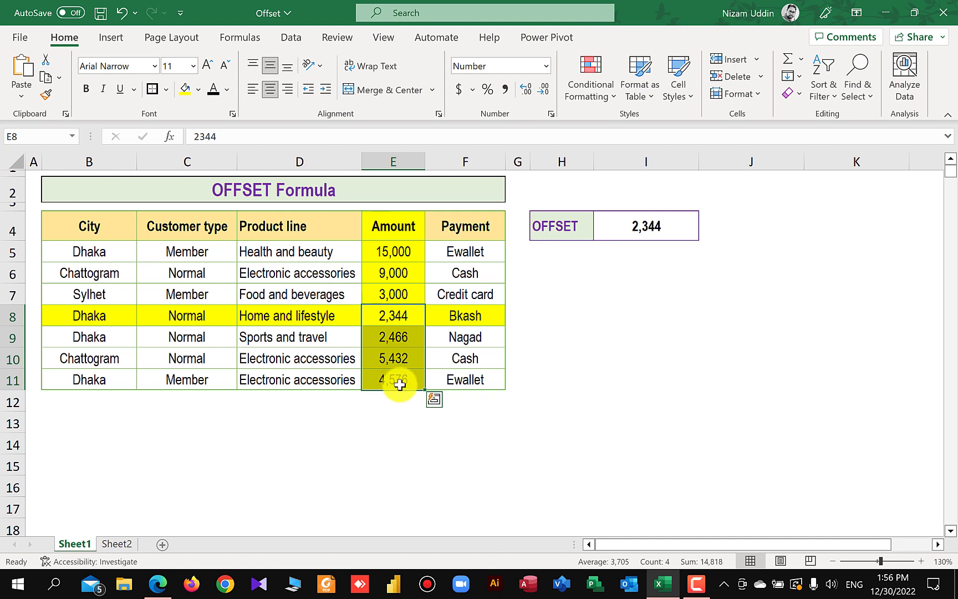
left_click(616, 228)
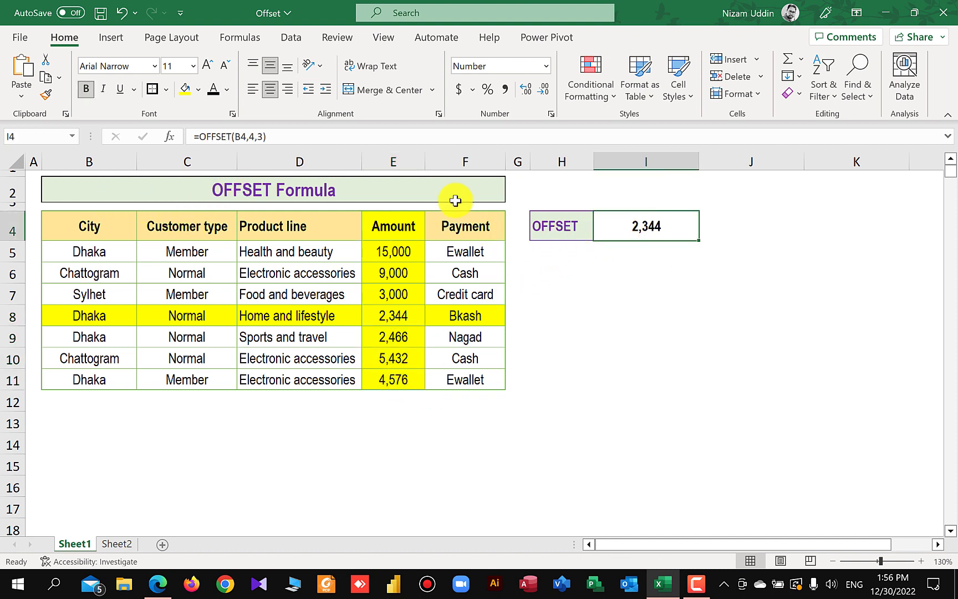
type("=")
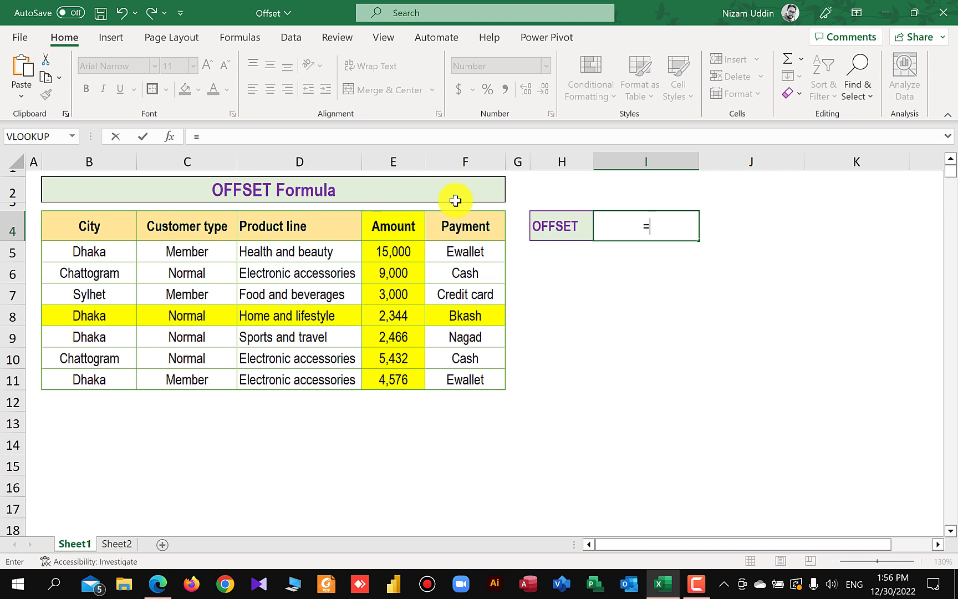
type("off")
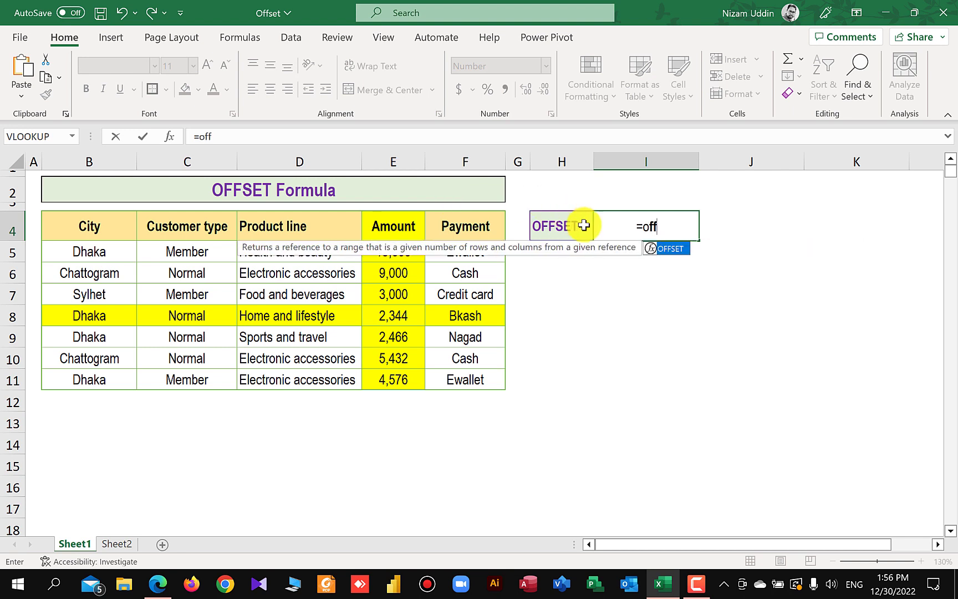
double_click(668, 248)
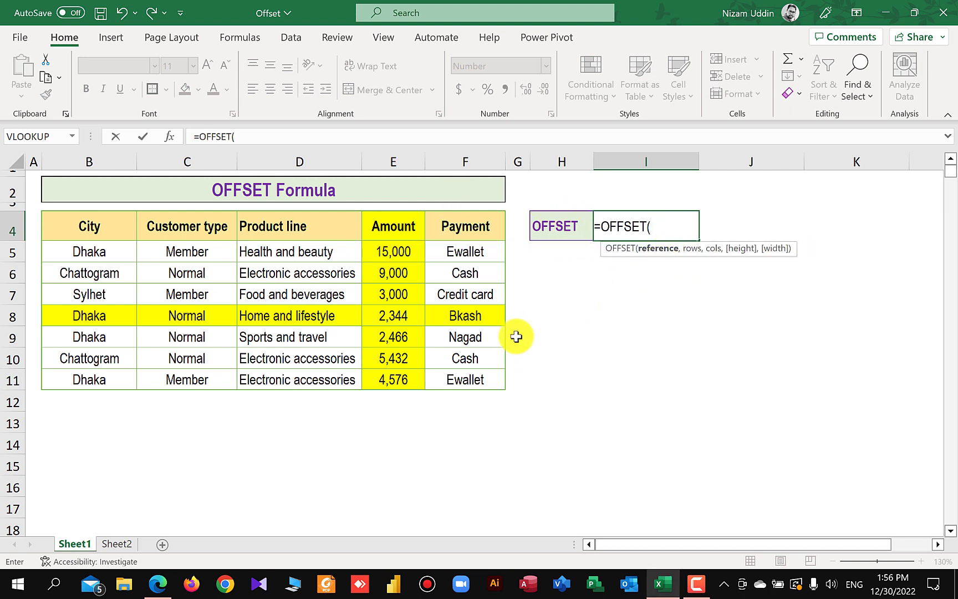
left_click(98, 233)
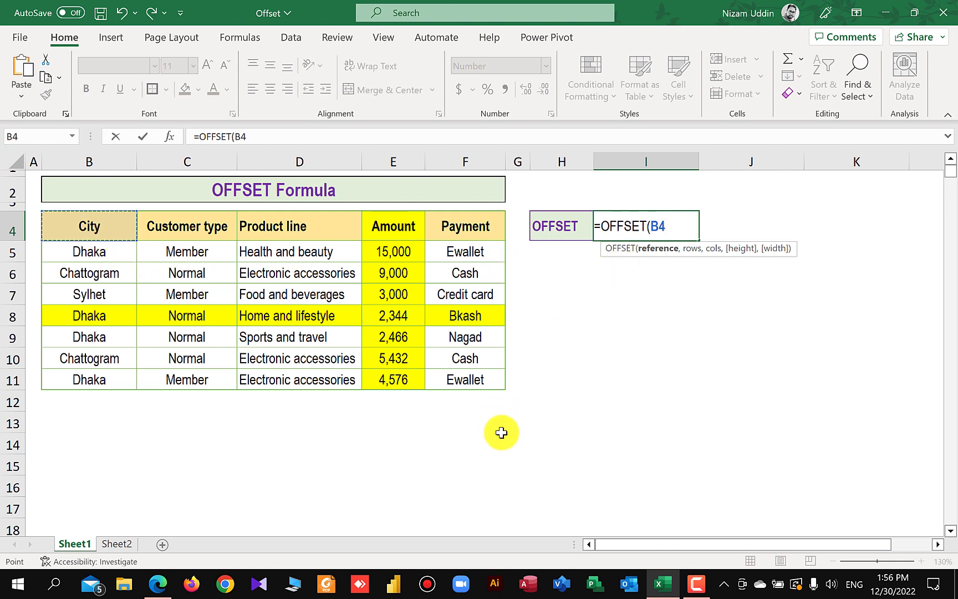
type(",")
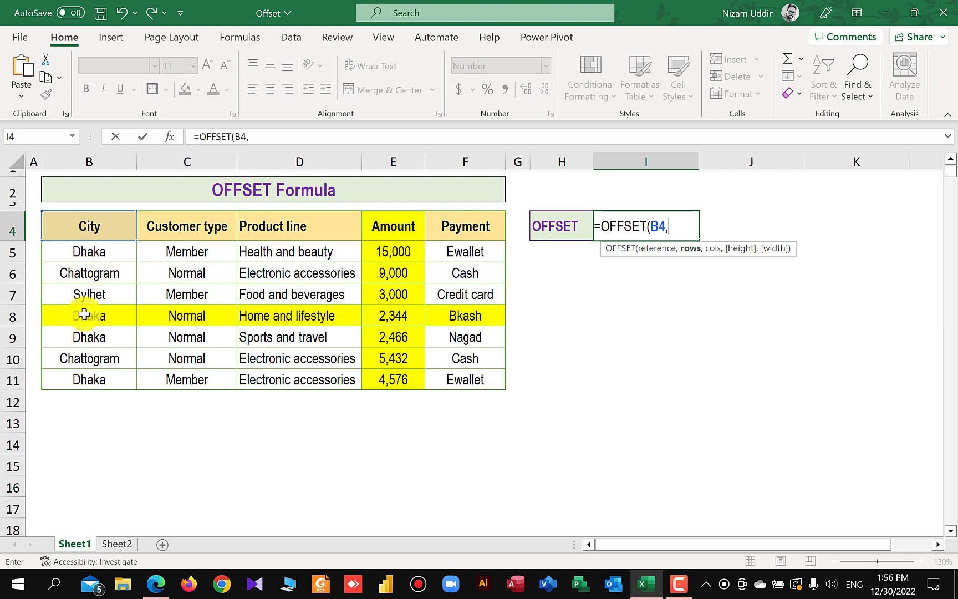
type("4,")
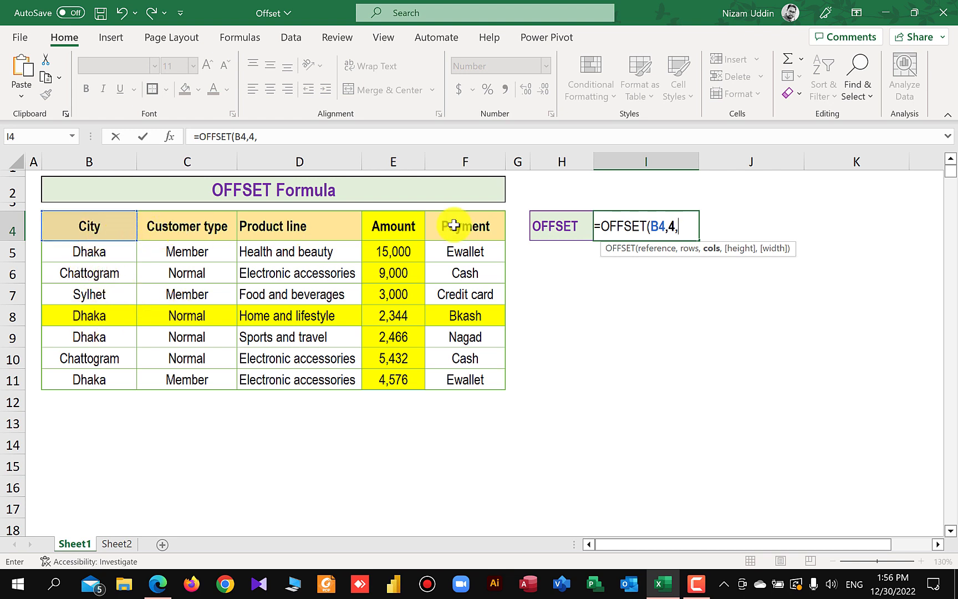
type("3")
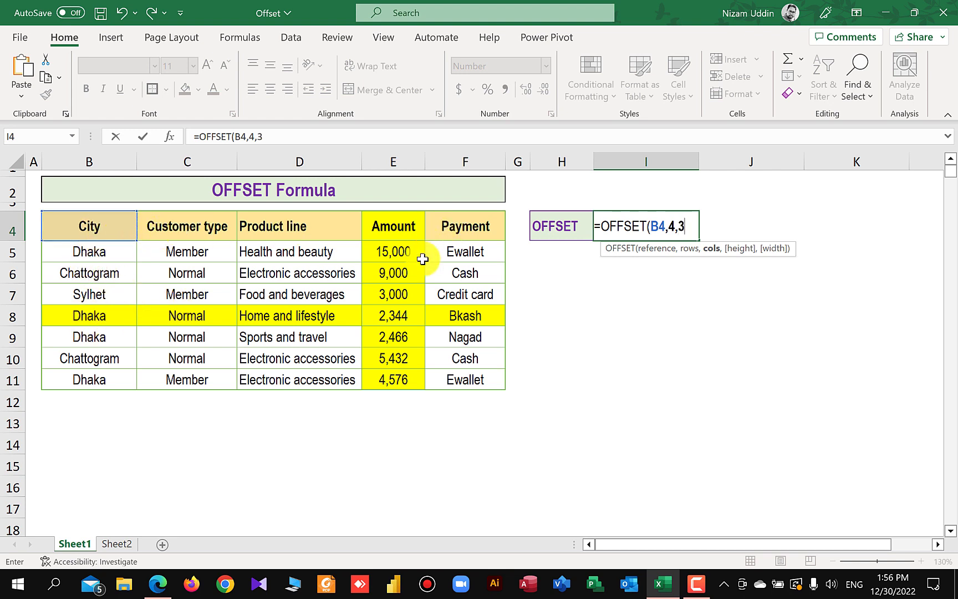
- Add a height of 4 and a width of 4 so I4's formula reads =OFFSET(B4,4,3,4,4)
type(",")
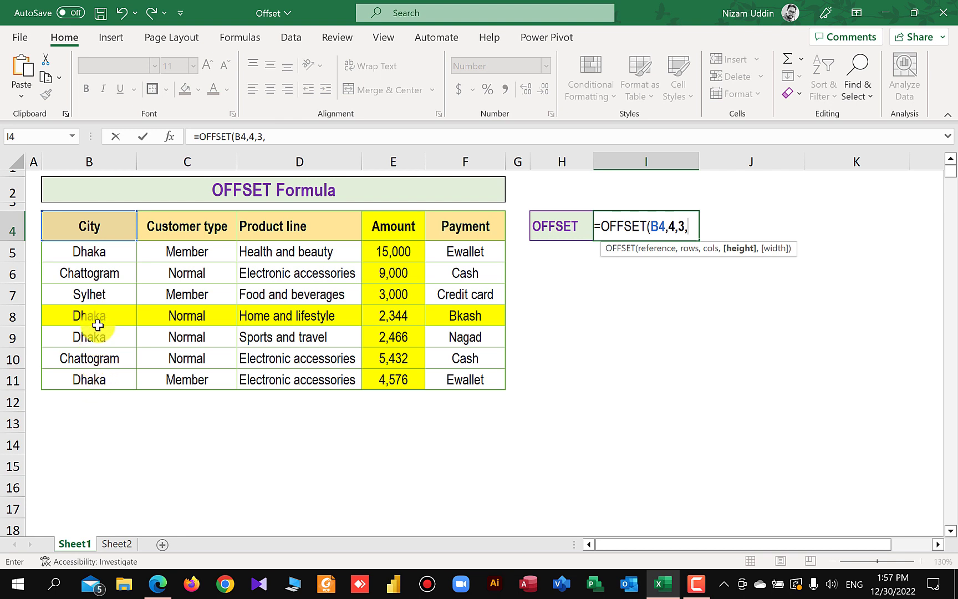
type("4")
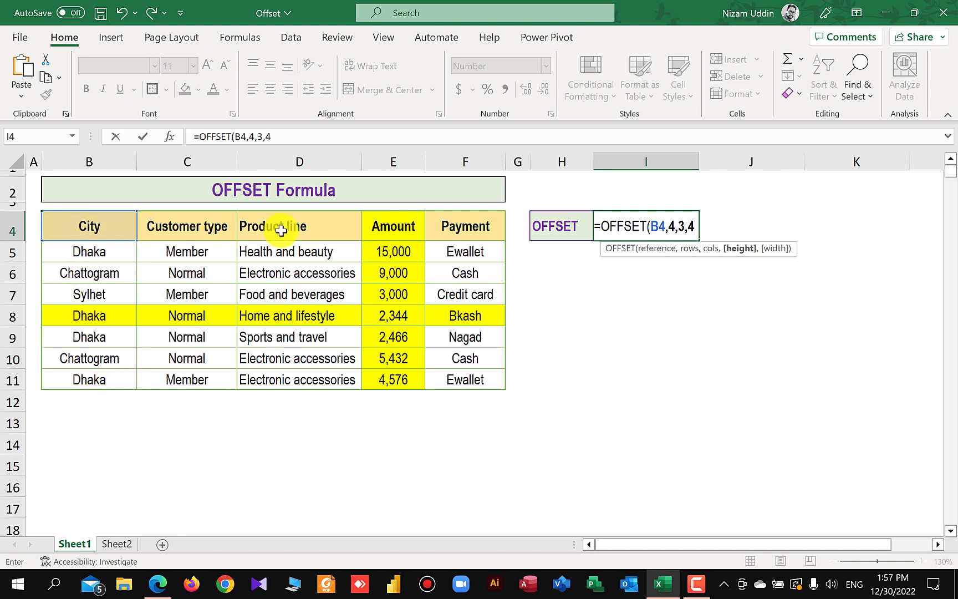
type("4")
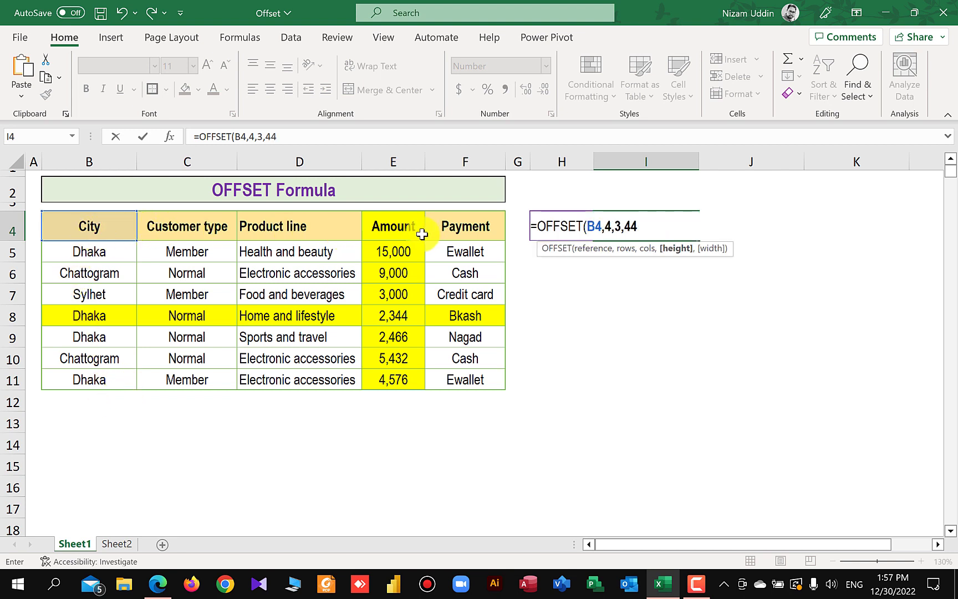
key("BackSpace")
type(",")
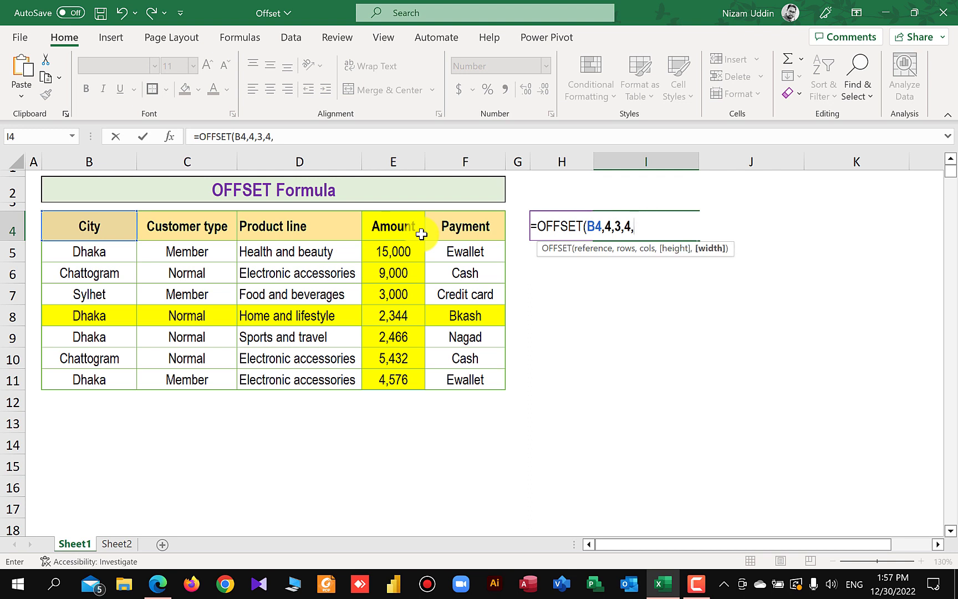
type("4)")
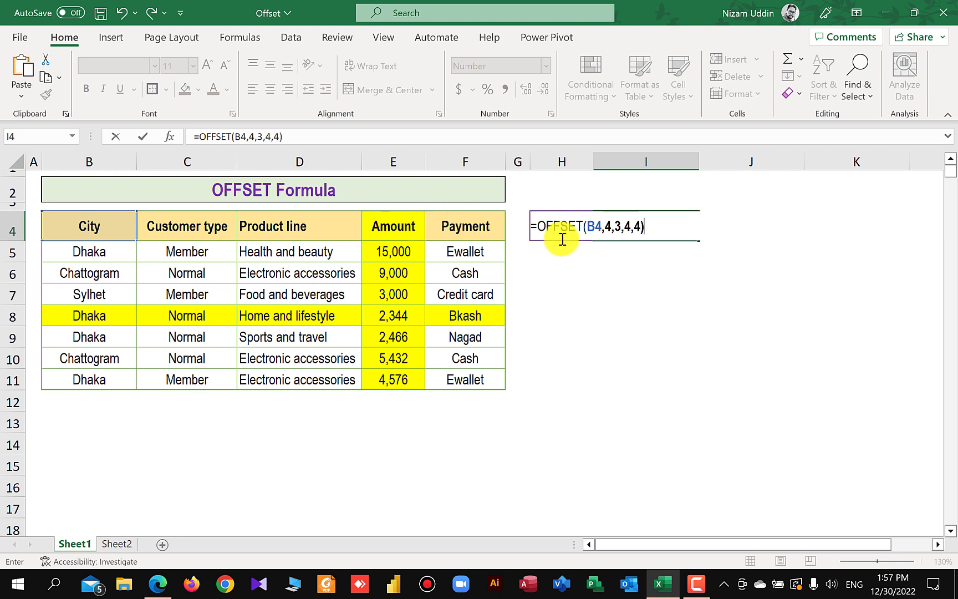
- Wrap the OFFSET formula in I4 in SUM and enter it as =SUM(OFFSET(B4,4,3,4,4))
left_click(536, 225)
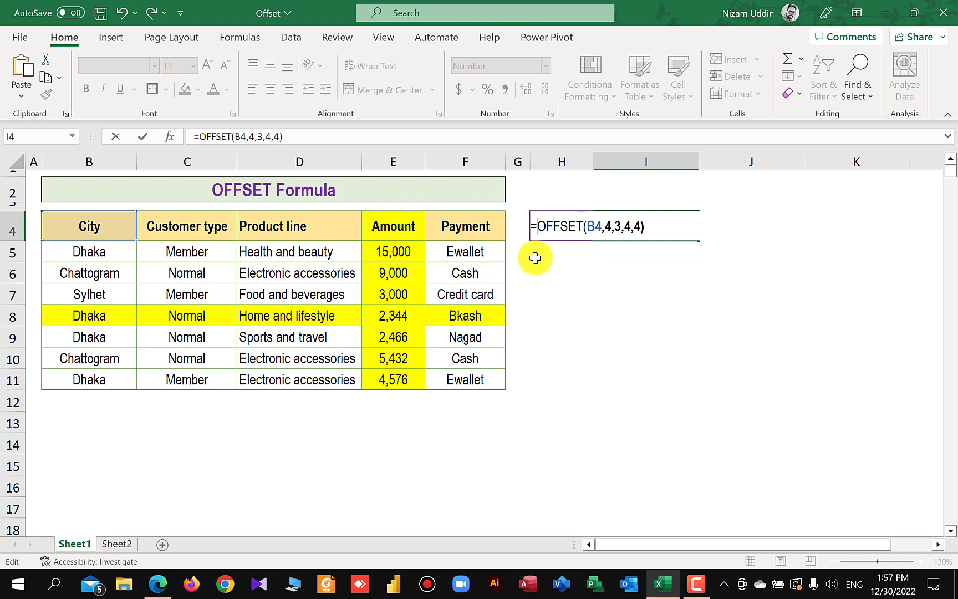
type("Sum")
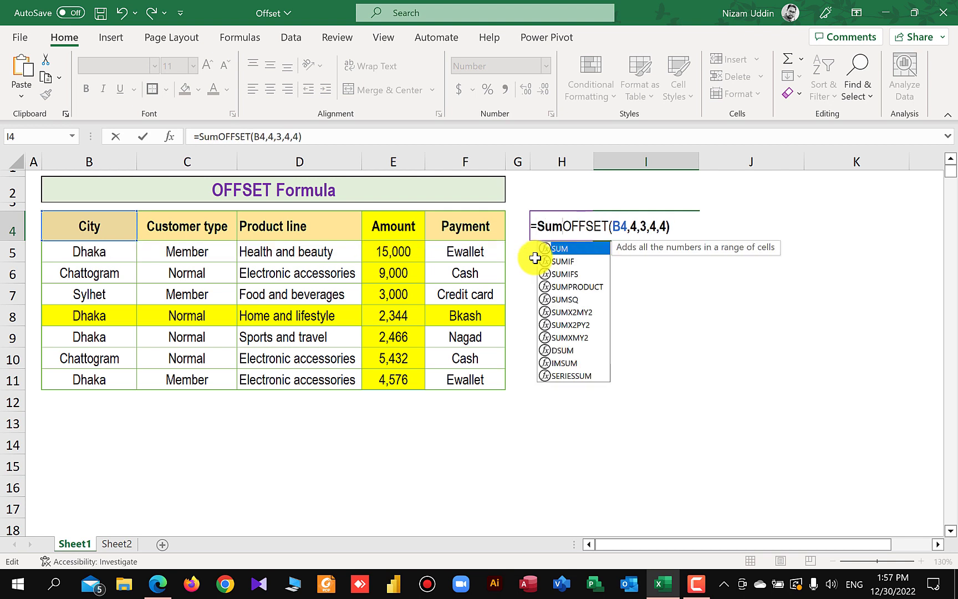
type("(")
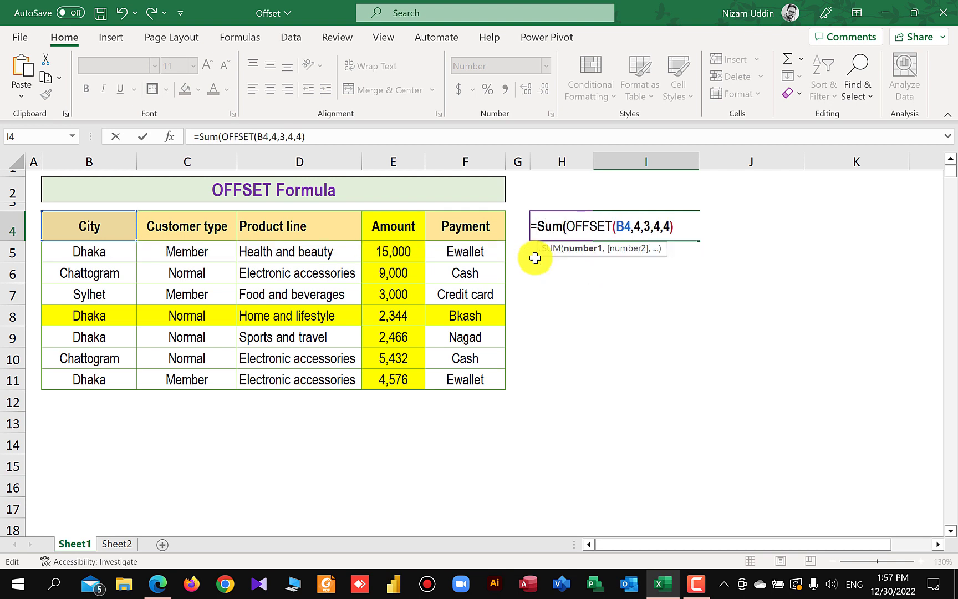
left_click(693, 229)
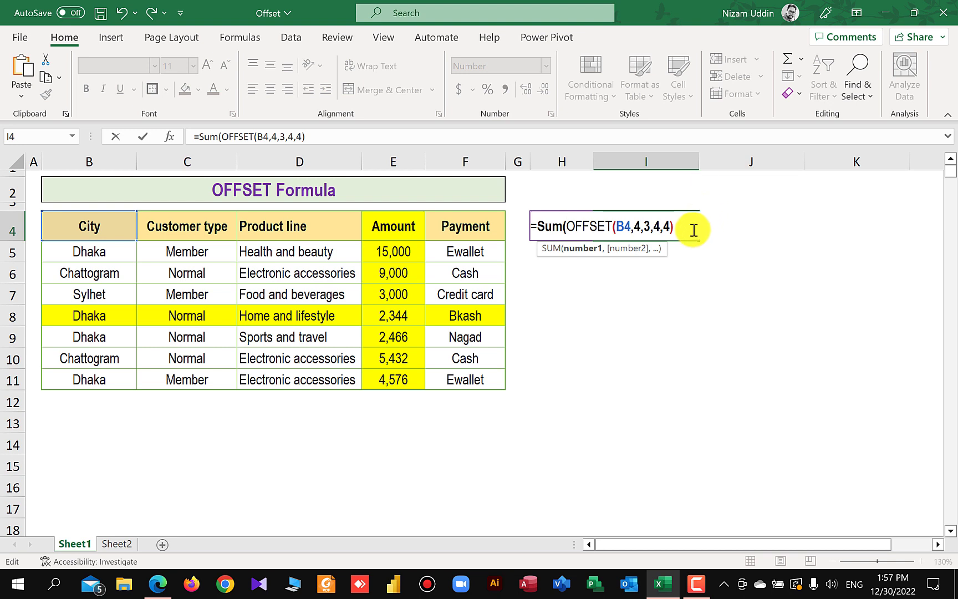
type(")")
key("Return")
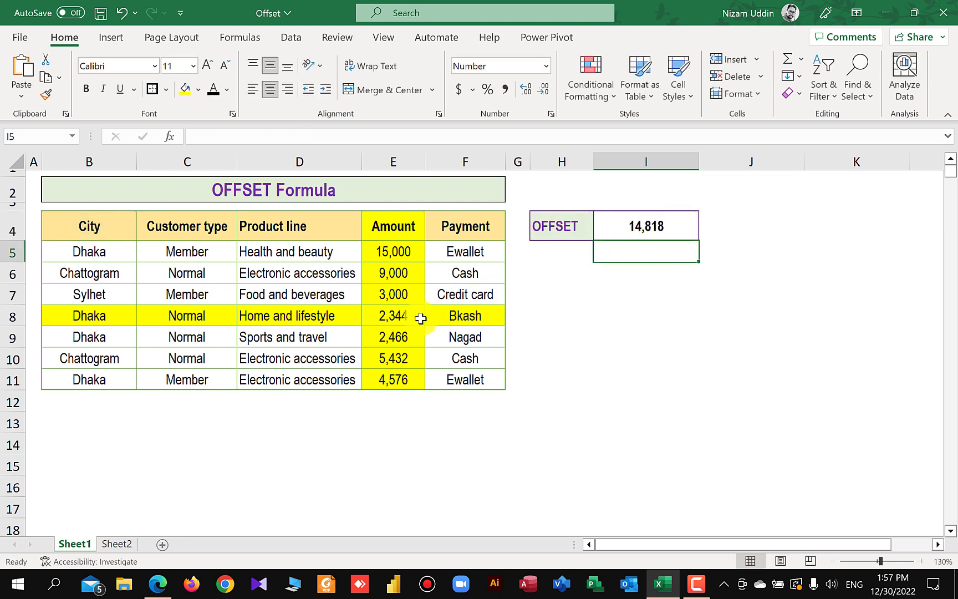
- Check the sum of Amount cells E8:E11 against the formula result in I4
left_click_drag(402, 322, 396, 380)
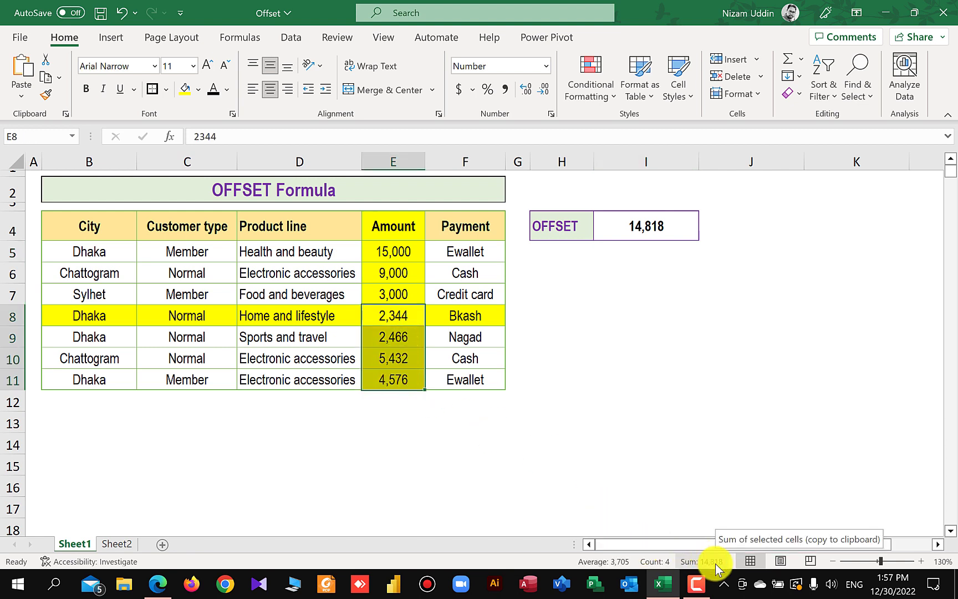
left_click(513, 404)
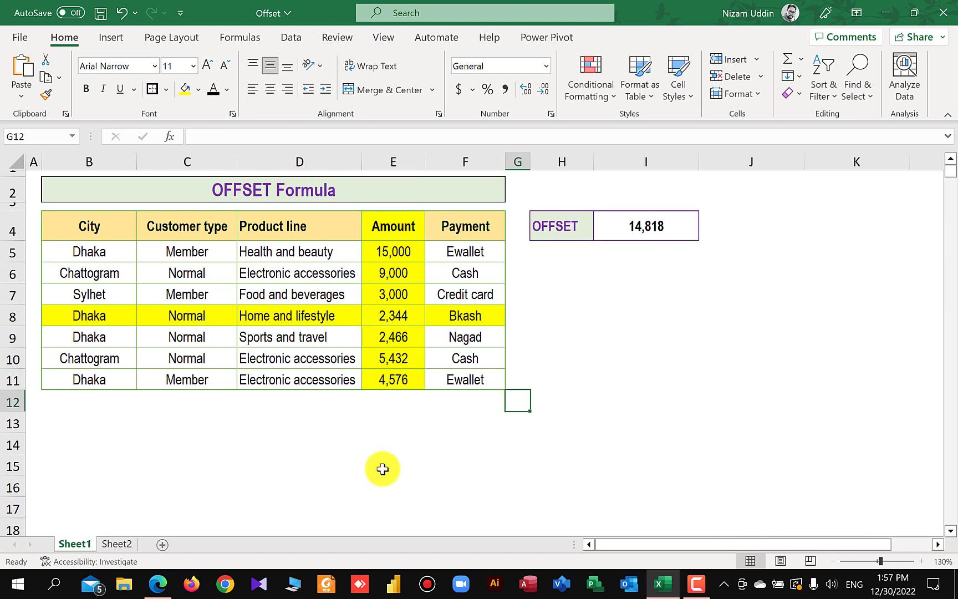